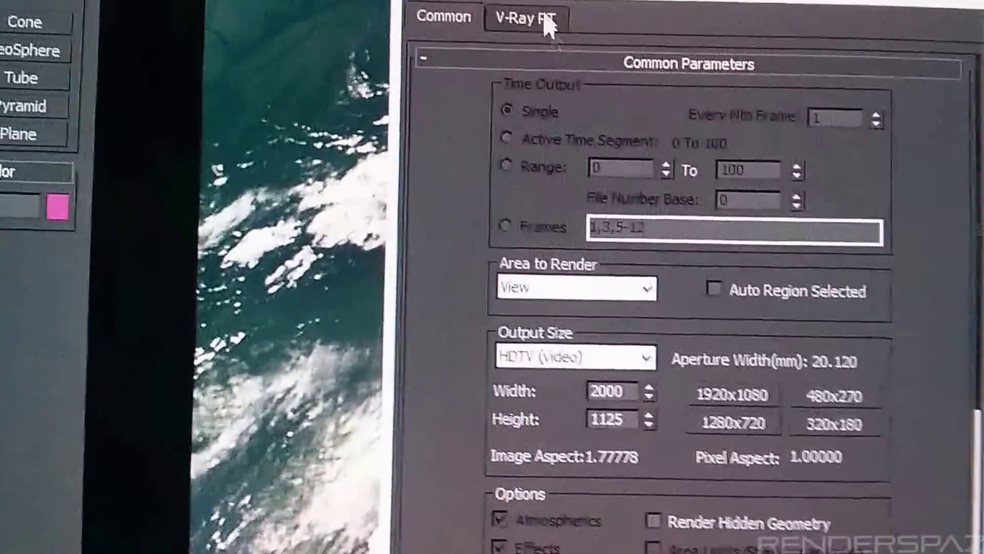
Bring up the V-Ray RT settings (CUDA engine) and select the Trace depth value of 24.
left_click(549, 23)
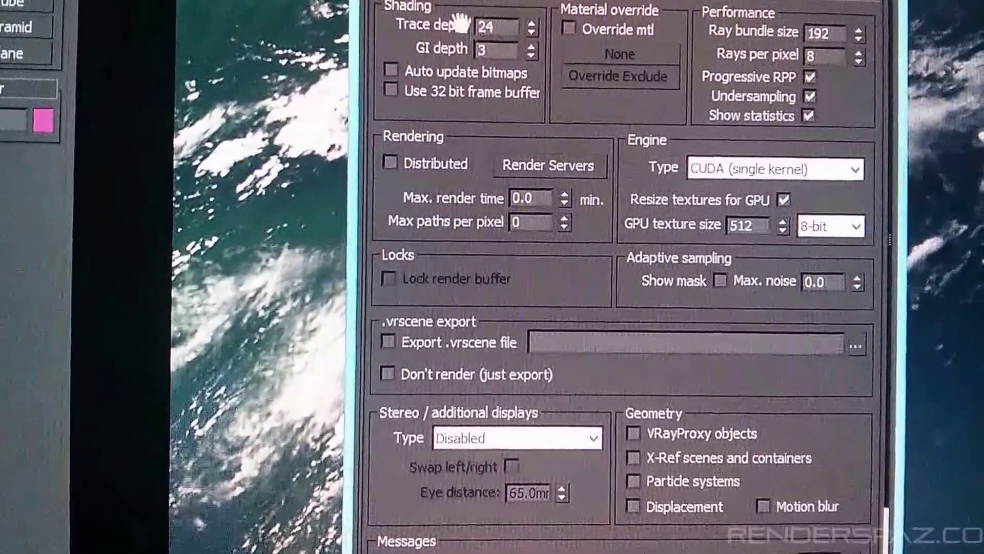
double_click(496, 27)
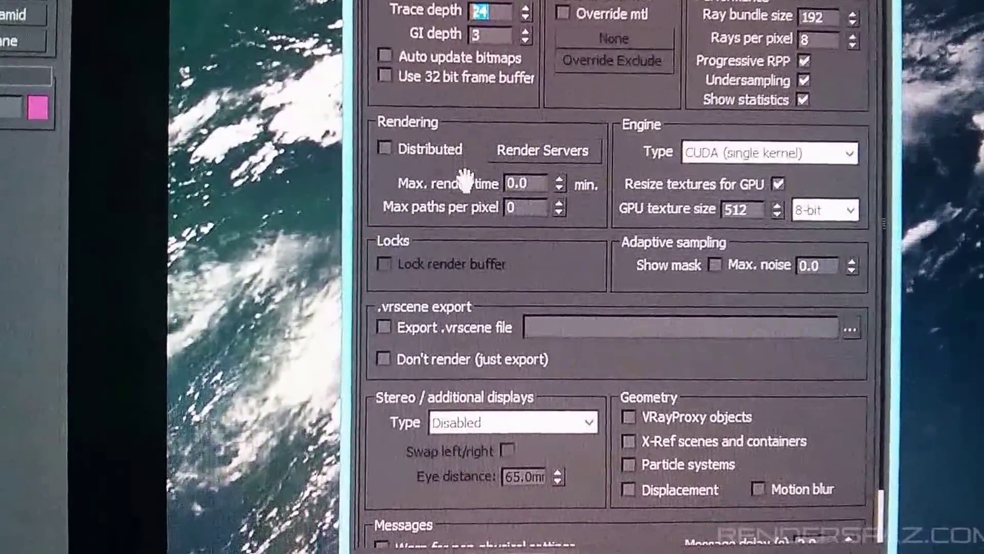
scroll(501, 258, "down", 2)
scroll(515, 277, "down", 1)
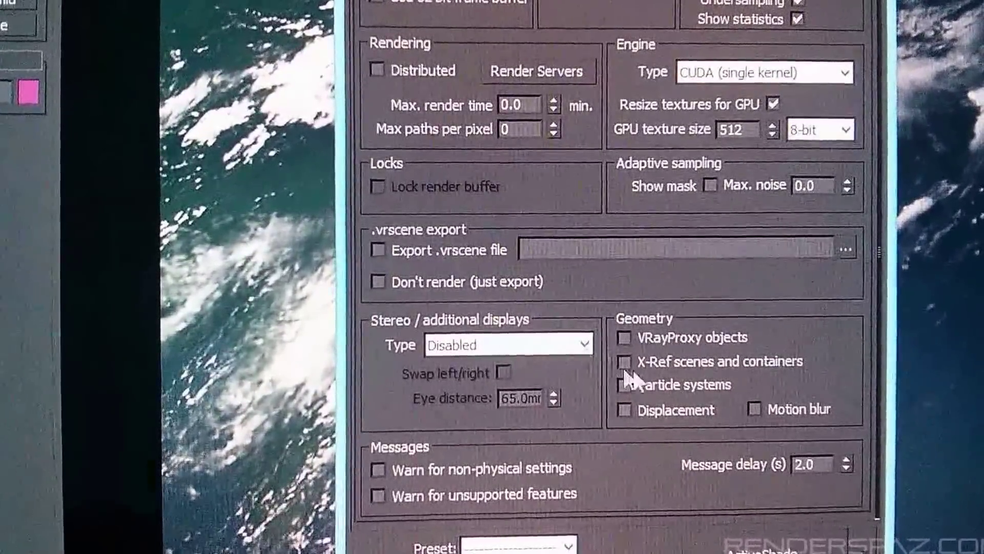